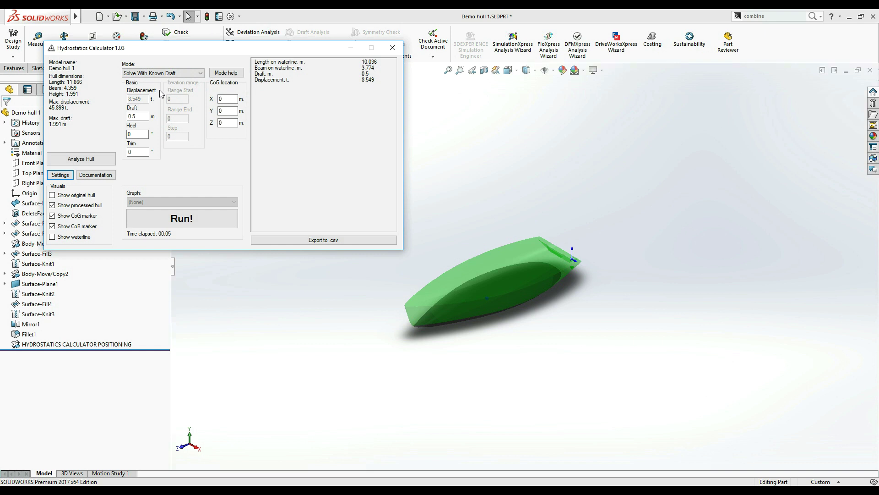
# - Replace the 0.5 m draft value with 0.8 m in the Hydrostatics Calculator
pyautogui.click(139, 117)
pyautogui.moveTo(140, 117); pyautogui.dragTo(127, 121)
pyautogui.write('08')
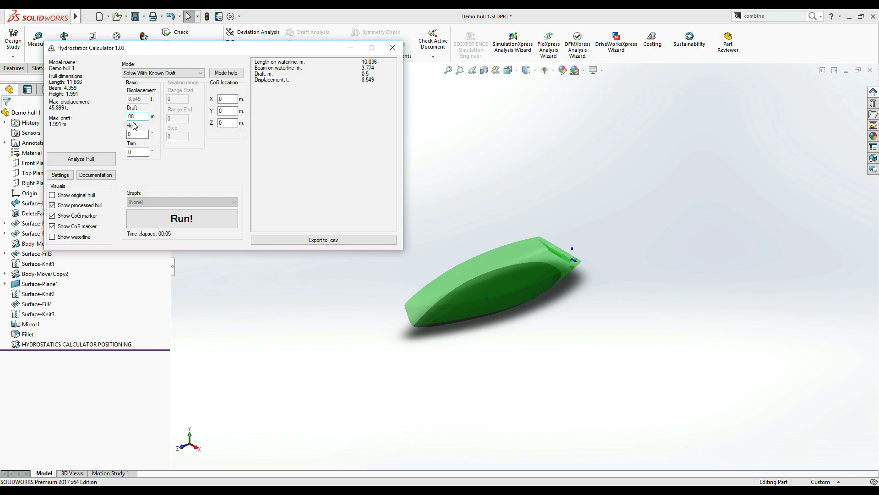
pyautogui.press('BackSpace')
pyautogui.write('.8')
# - Show the original hull and hide the processed hull, CoG and CoB markers
pyautogui.click(488, 197)
pyautogui.hotkey('alt', 'Tab')
pyautogui.click(70, 196)
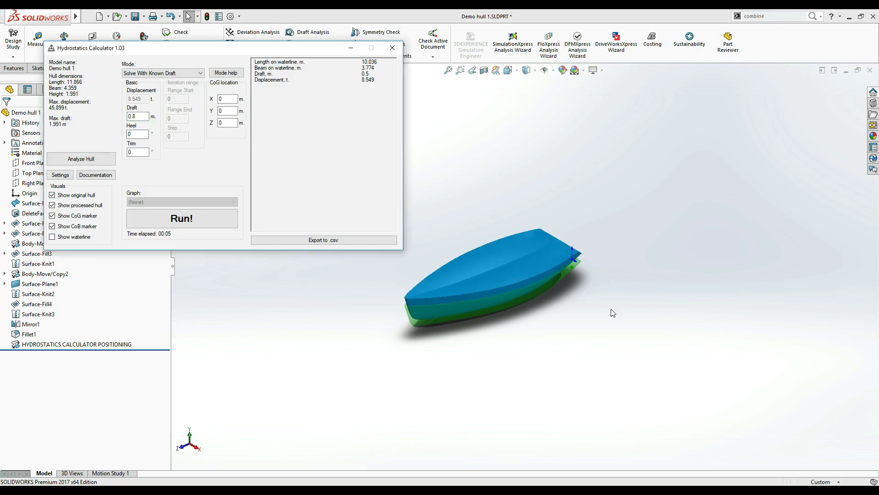
pyautogui.click(79, 206)
pyautogui.click(77, 216)
pyautogui.click(77, 229)
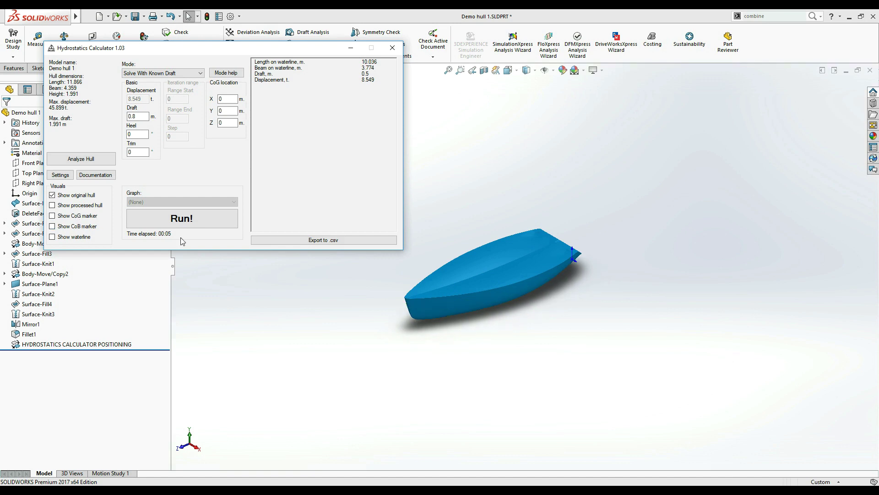
# - View the hull from the Right and locate the Front Plane, Top Plane and Origin
pyautogui.click(644, 346)
pyautogui.hotkey('ctrl', '4')
pyautogui.press('space')
pyautogui.click(548, 265)
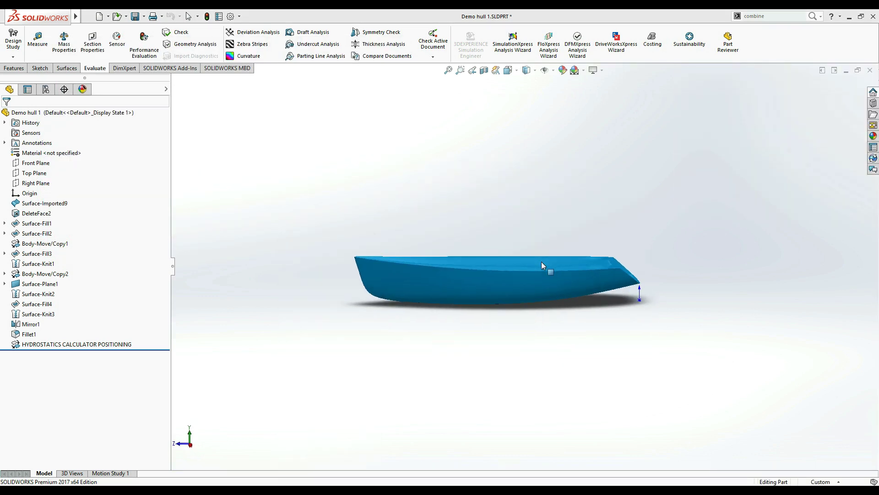
pyautogui.click(37, 164)
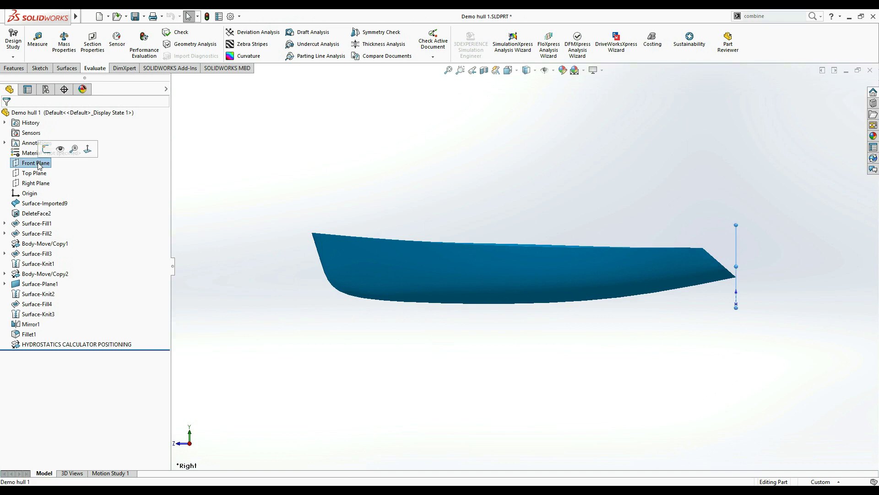
pyautogui.click(34, 173)
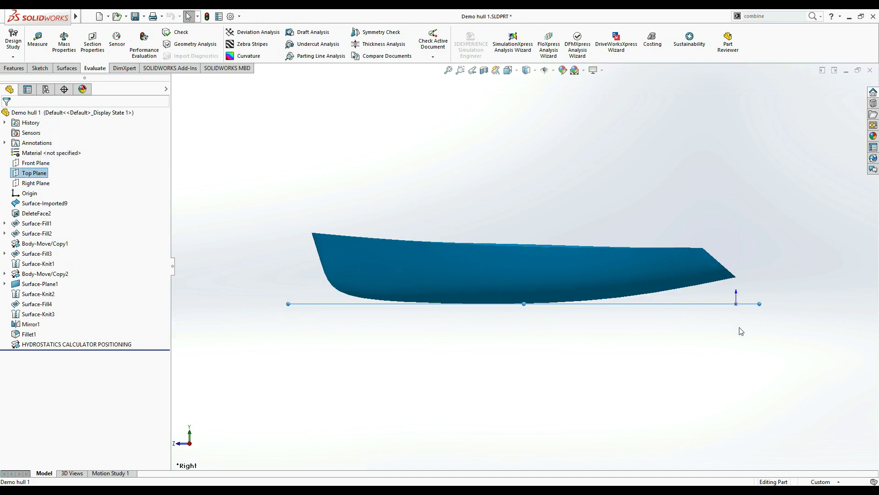
pyautogui.click(736, 303)
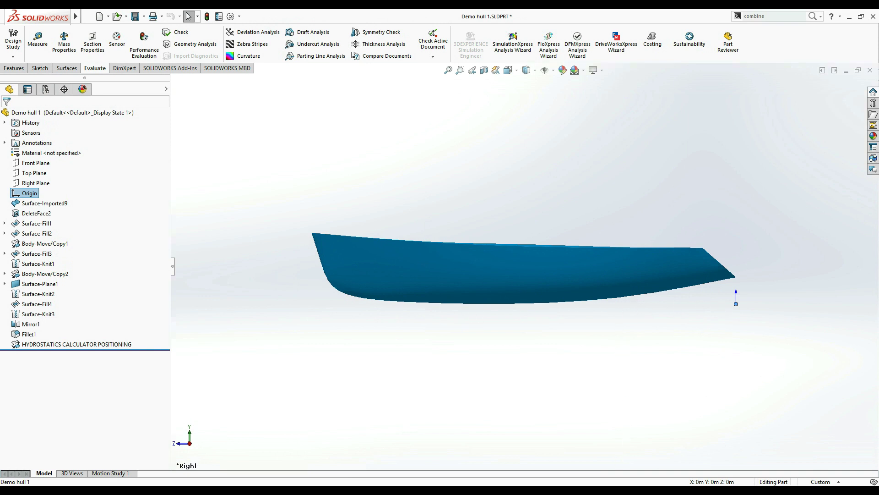
pyautogui.hotkey('alt', 'Tab')
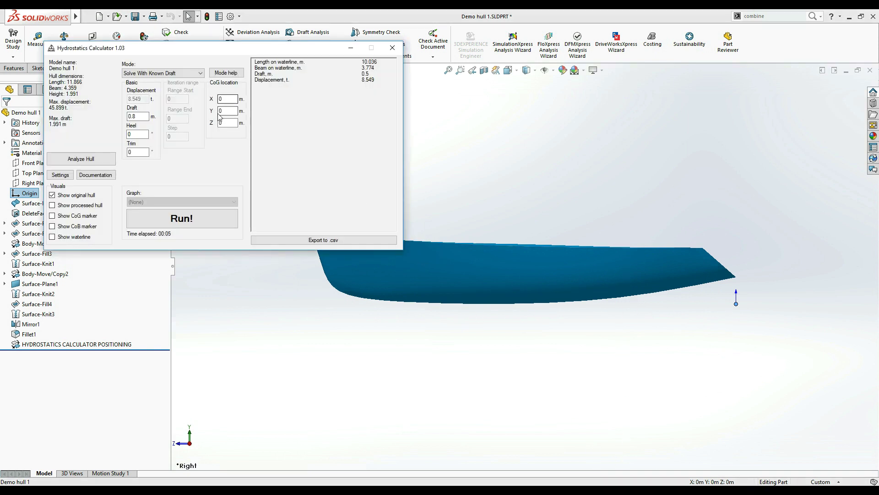
# - Enter CoG Z 6 m and CoG Y 0.5 m, then hide the original hull
pyautogui.click(55, 176)
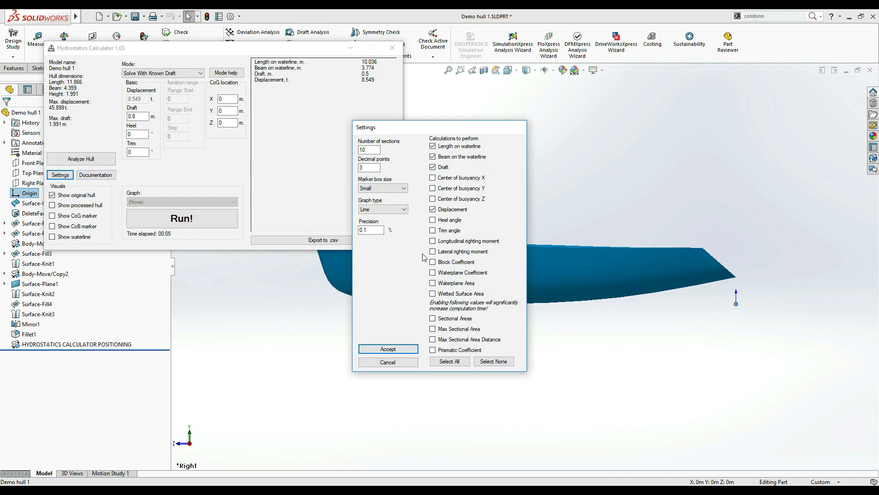
pyautogui.click(396, 364)
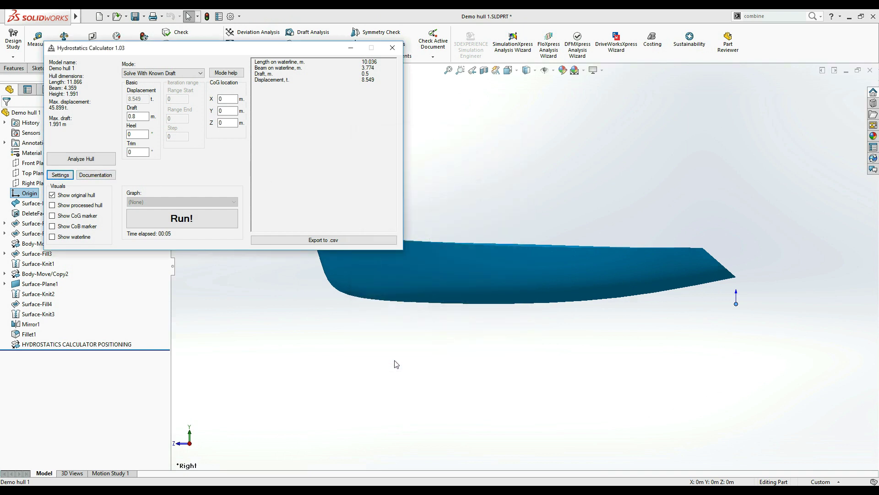
pyautogui.doubleClick(228, 123)
pyautogui.write('6')
pyautogui.click(228, 99)
pyautogui.write('.5')
pyautogui.click(93, 197)
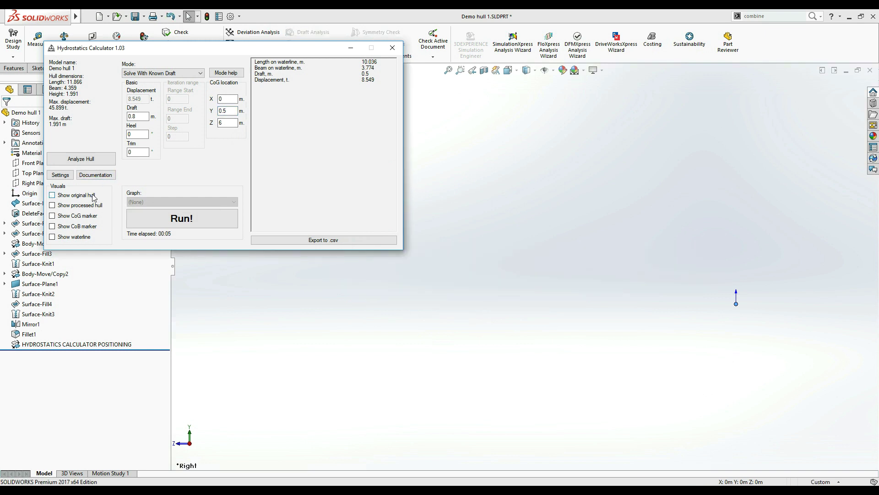
# - Run the 0.8 m draft solve, yielding 17.584 t displacement and 11.481 m waterline length
pyautogui.click(193, 221)
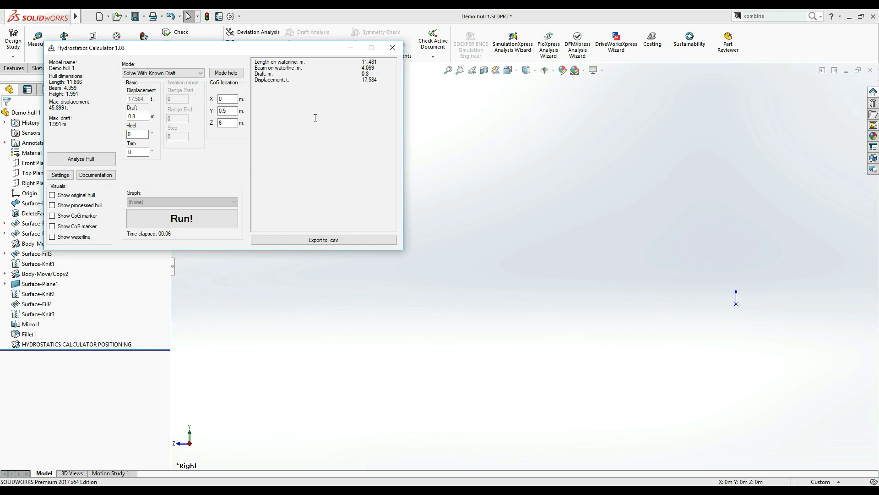
# - Show the processed hull with its CoG marker and orbit to a perspective view
pyautogui.click(103, 207)
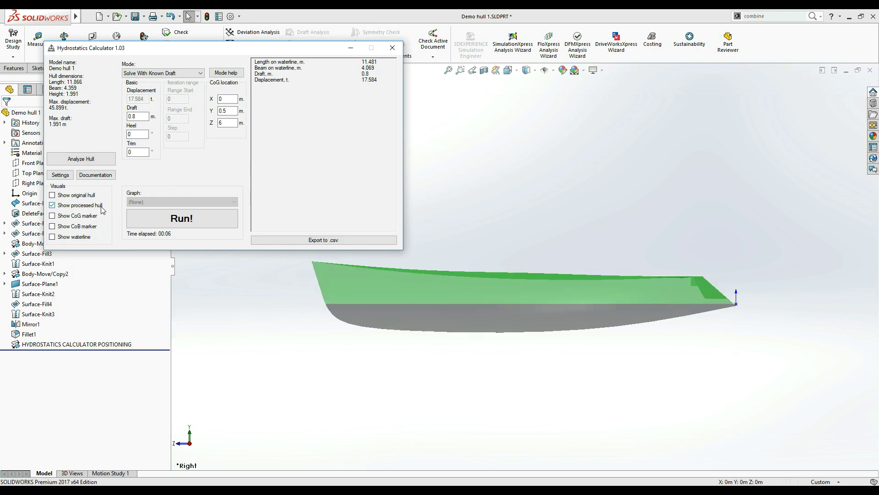
pyautogui.click(82, 216)
pyautogui.moveTo(566, 319); pyautogui.dragTo(583, 373, button='middle')
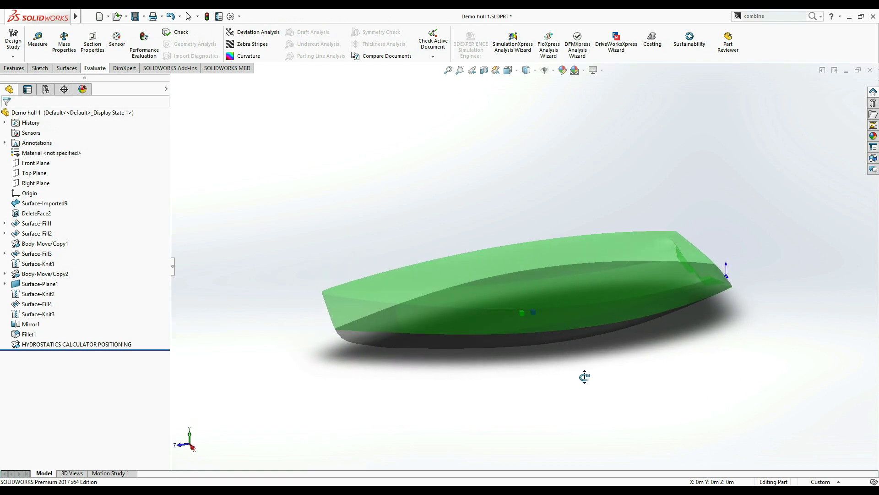
pyautogui.scroll(-2, 561, 311)
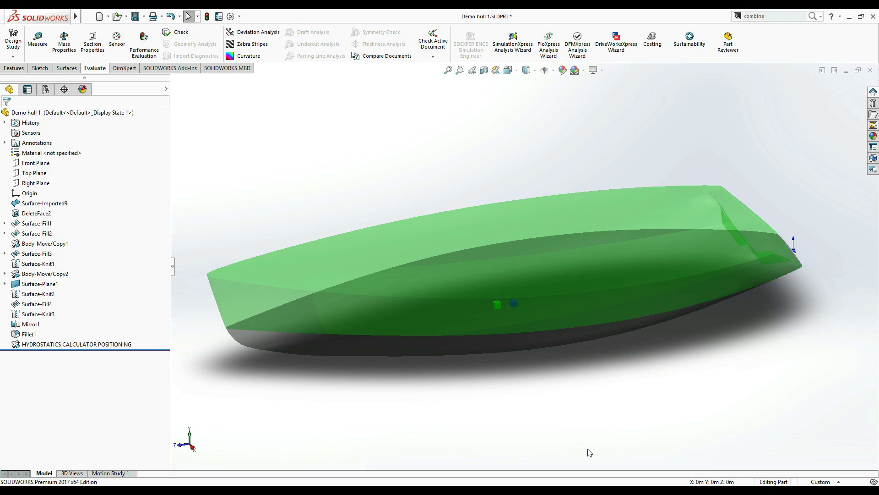
pyautogui.hotkey('alt', 'Tab')
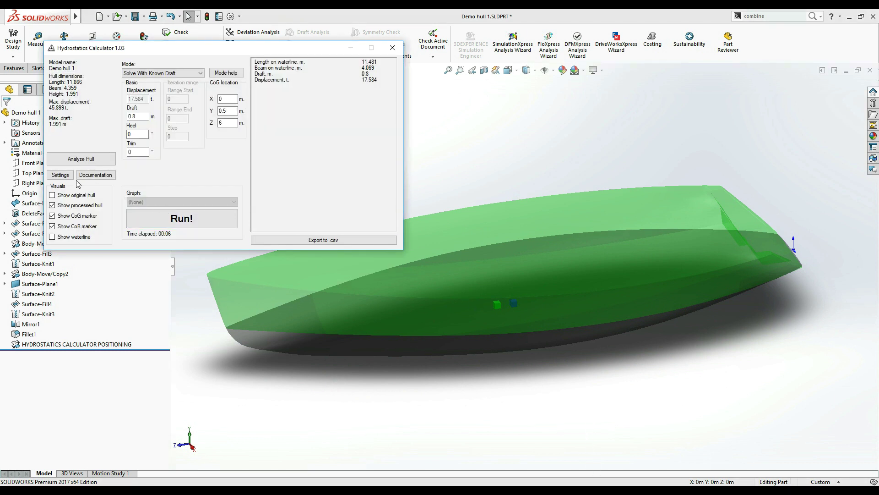
pyautogui.click(60, 175)
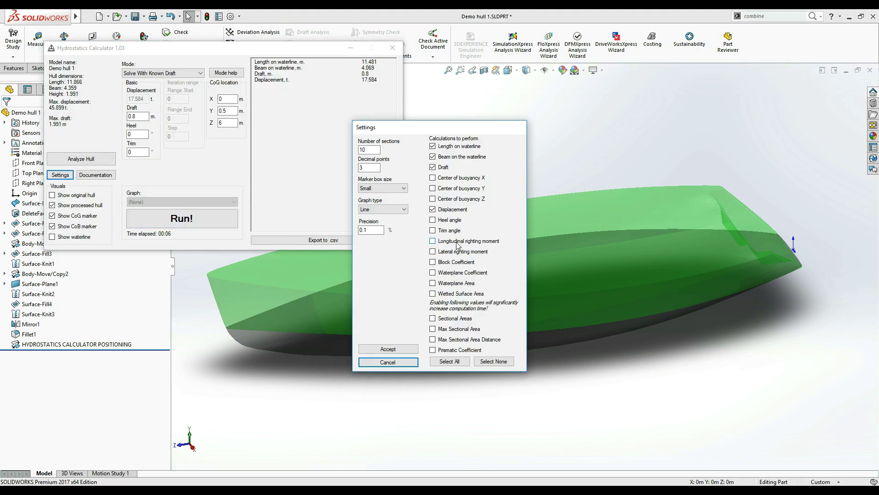
# - Enable Longitudinal righting moment in Settings and rerun, giving -58775.557 Nm
pyautogui.click(458, 245)
pyautogui.click(390, 350)
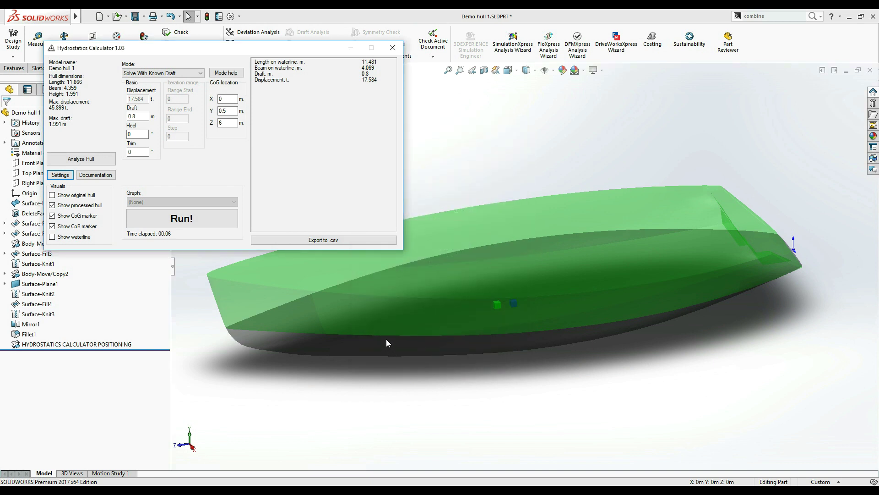
pyautogui.click(221, 220)
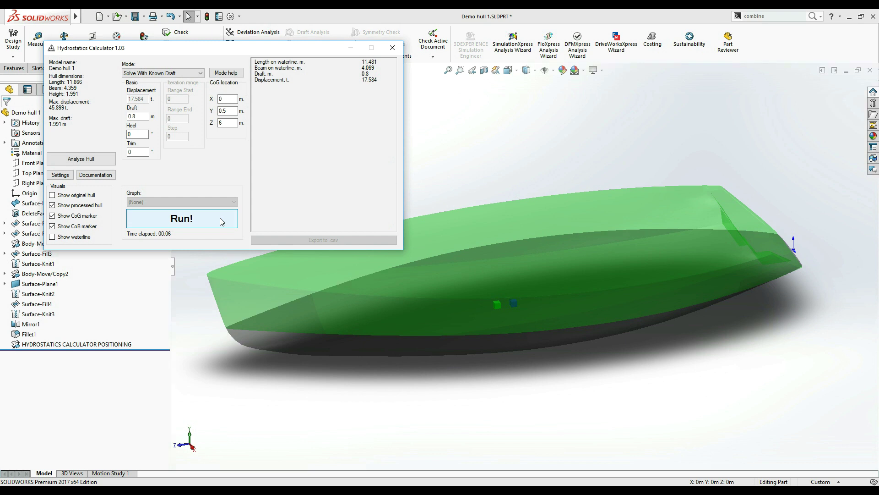
pyautogui.click(220, 218)
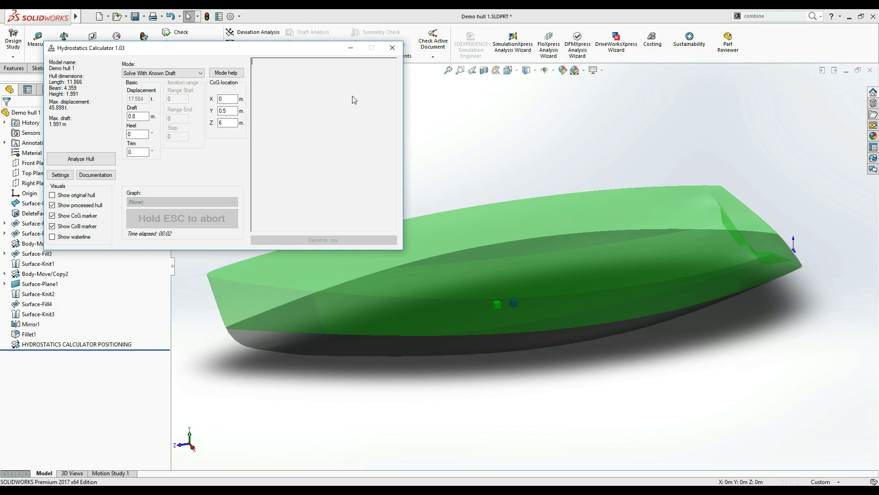
pyautogui.click(128, 135)
# - Set the heel to 20°, solve (10.665 t, -33016.293 Nm), and orbit to see the heeled hull
pyautogui.write('2')
pyautogui.click(192, 212)
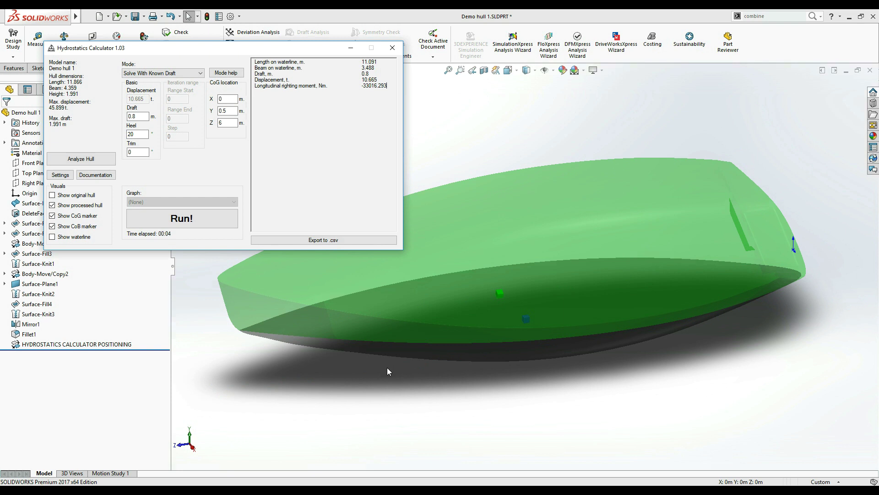
pyautogui.moveTo(388, 372); pyautogui.dragTo(568, 385, button='middle')
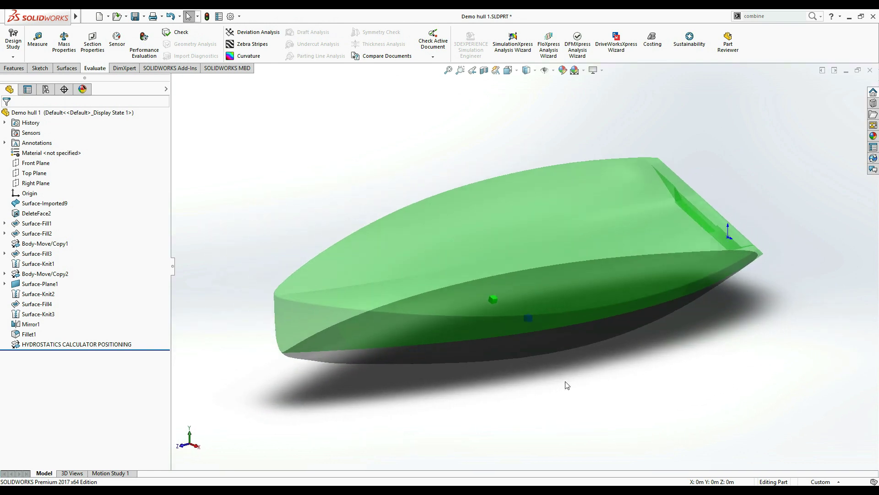
# - Switch Mode to Solve With Known Displacement with 0° heel and 8 t displacement
pyautogui.hotkey('alt', 'Tab')
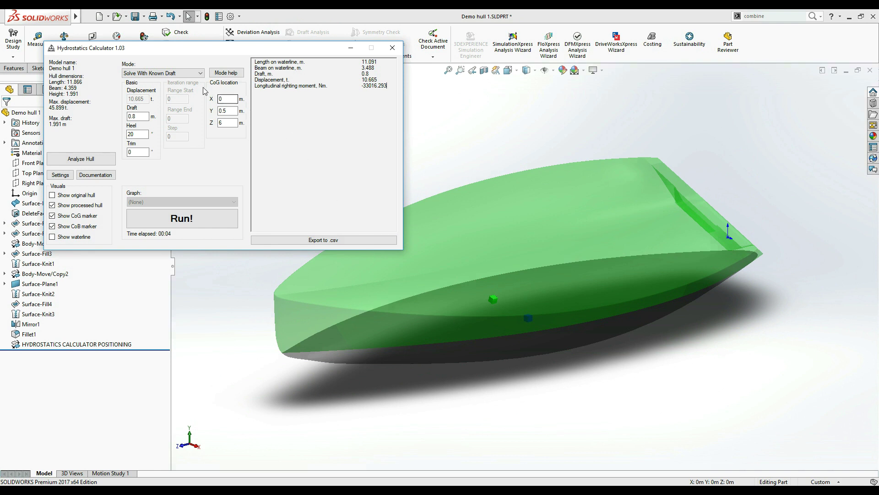
pyautogui.click(185, 73)
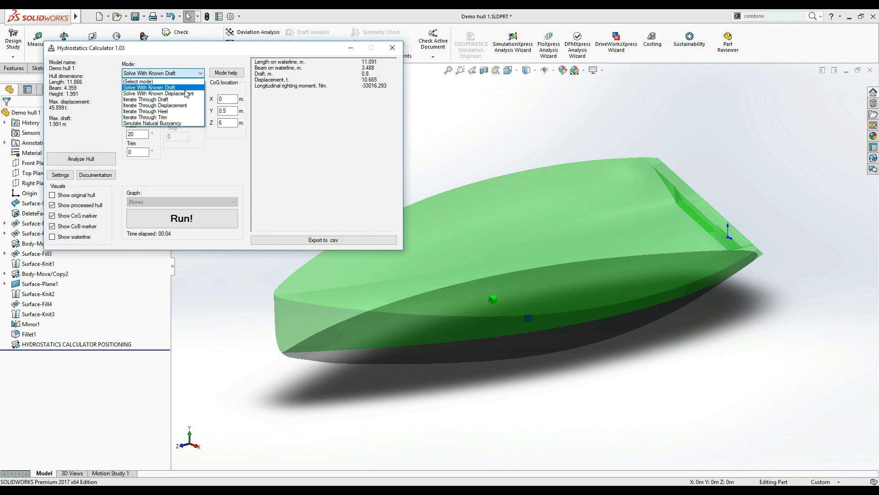
pyautogui.click(185, 93)
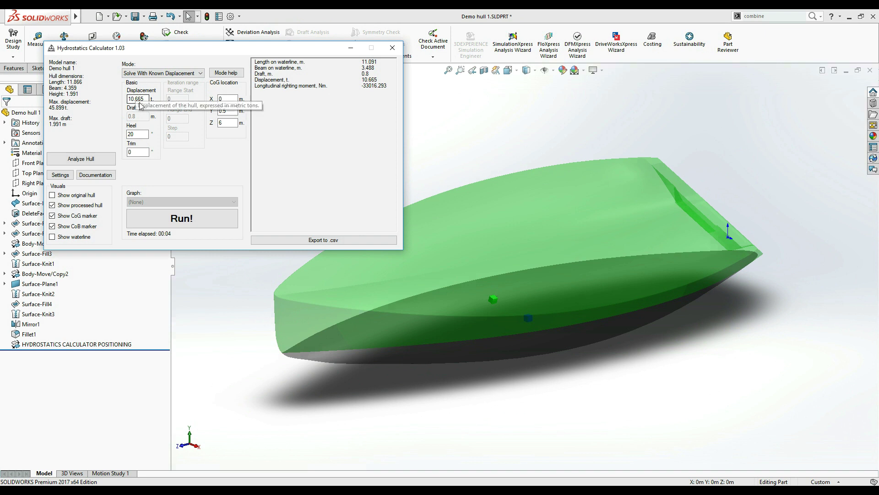
pyautogui.doubleClick(135, 134)
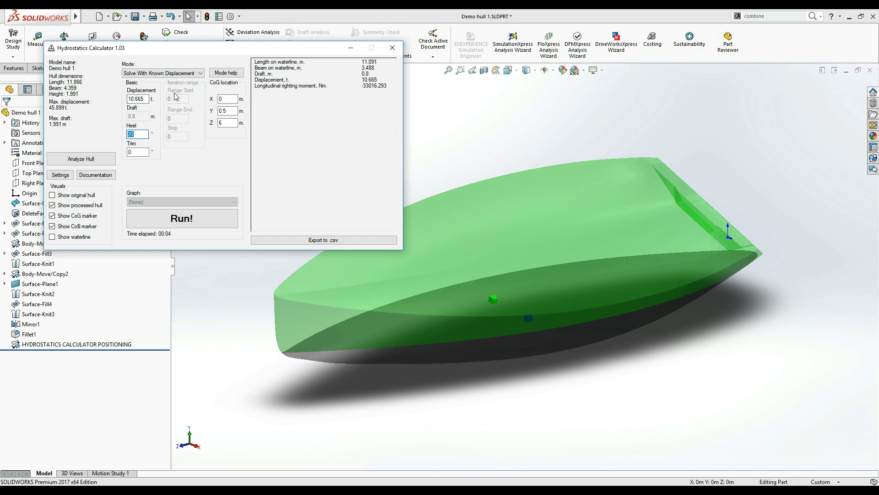
pyautogui.write('0')
pyautogui.hotkey('shift', 'Tab')
pyautogui.write('8')
pyautogui.click(175, 221)
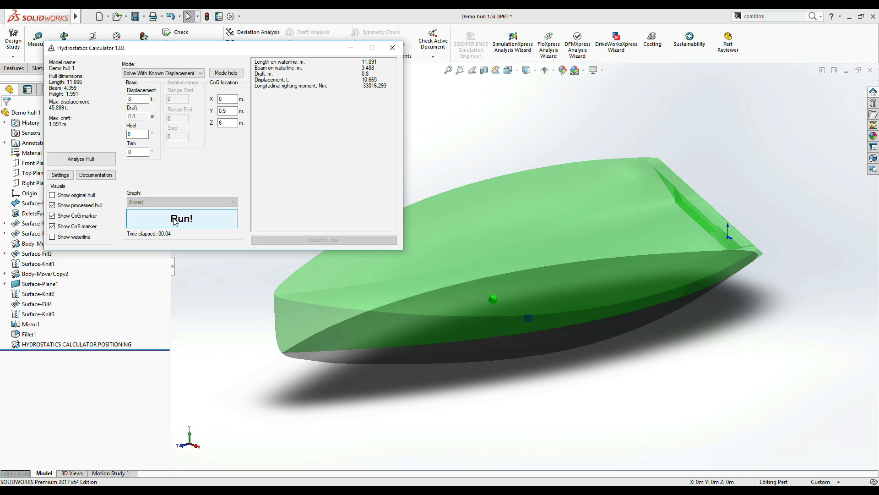
# - Run the 8 t known-displacement solve, which finds a 0.479 m draft
pyautogui.click(174, 219)
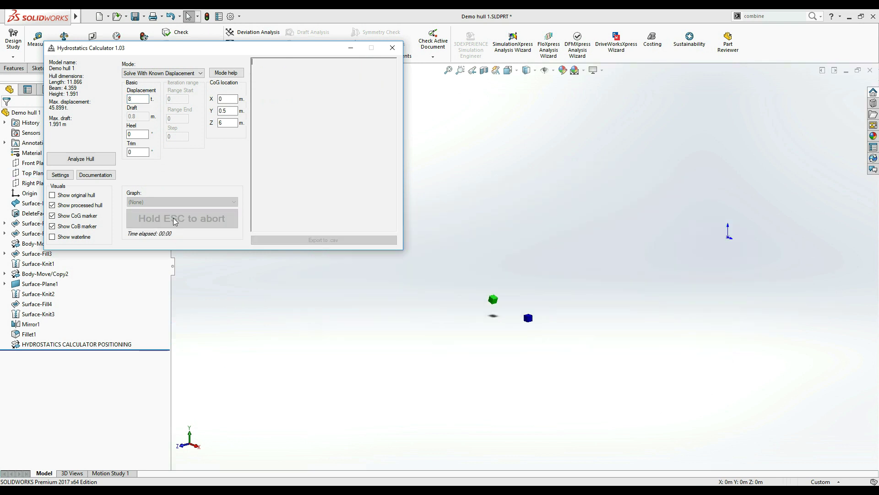